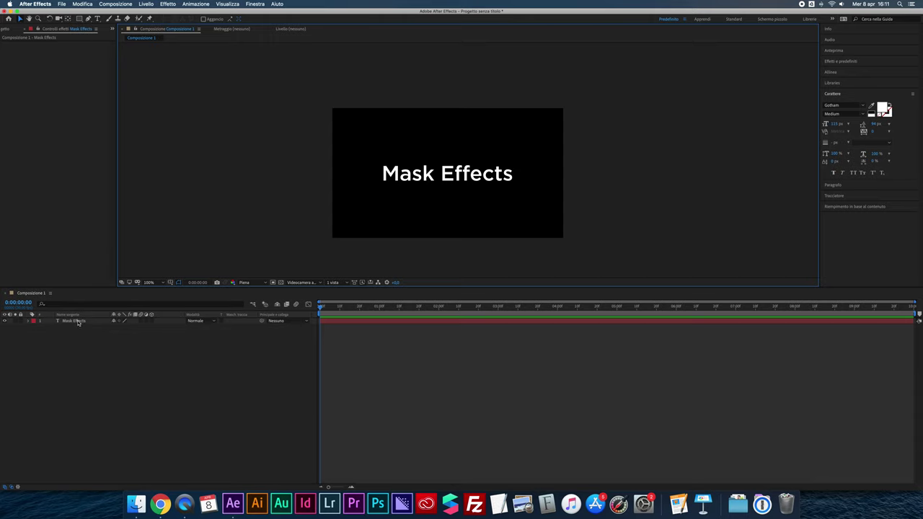
Select the Mask Effects text layer and switch to the Rectangle tool with Q.
left_click(78, 321)
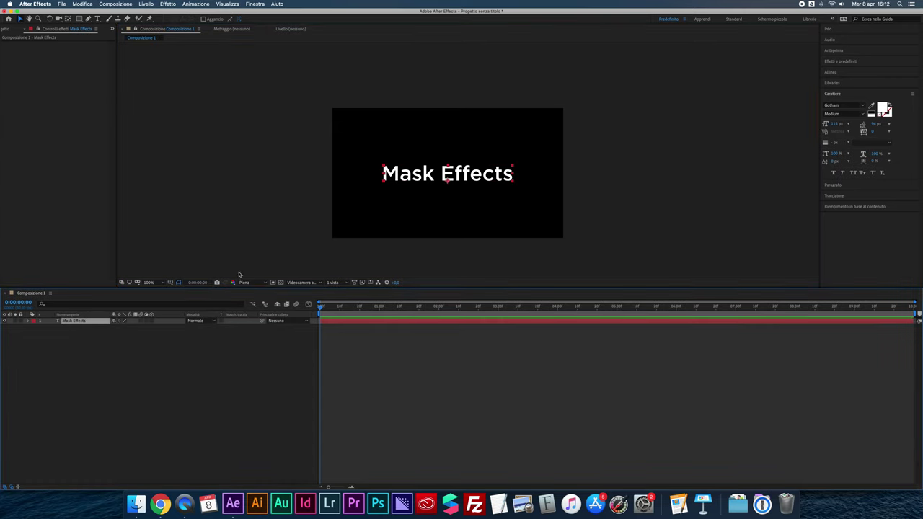
key("q")
Draw a rectangular mask around 'Mask' and duplicate it as Maschera 2.
left_click_drag(372, 154, 440, 194)
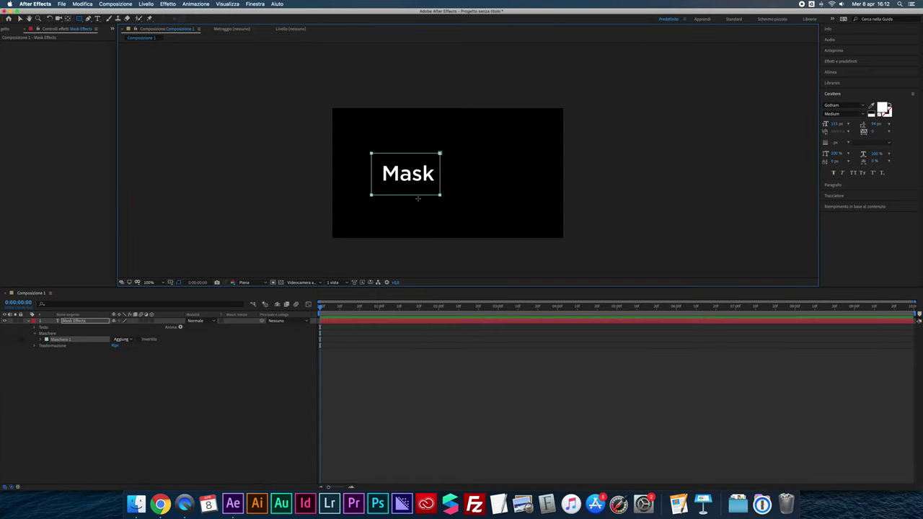
left_click(59, 340)
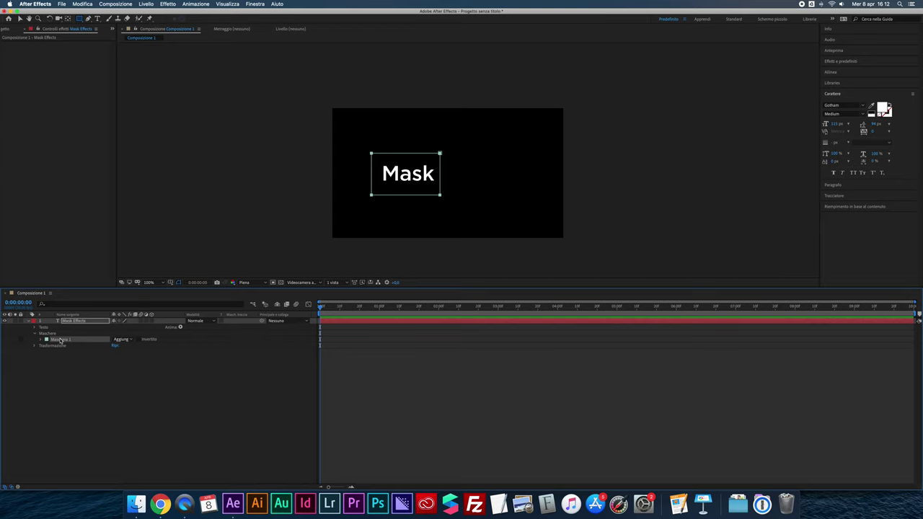
key("super+d")
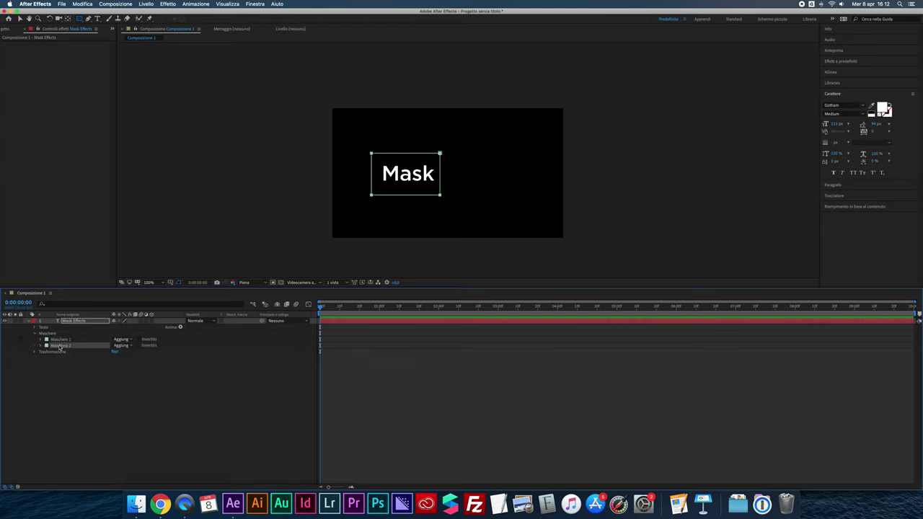
left_click(41, 346)
left_click(71, 352)
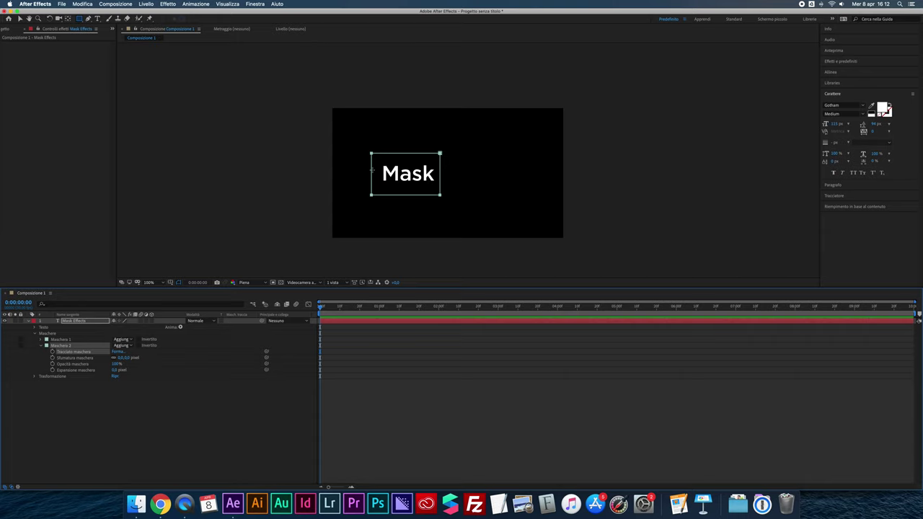
Move Maschera 2 over 'Effects' and widen it with Free Transform to show the final s.
left_click(21, 18)
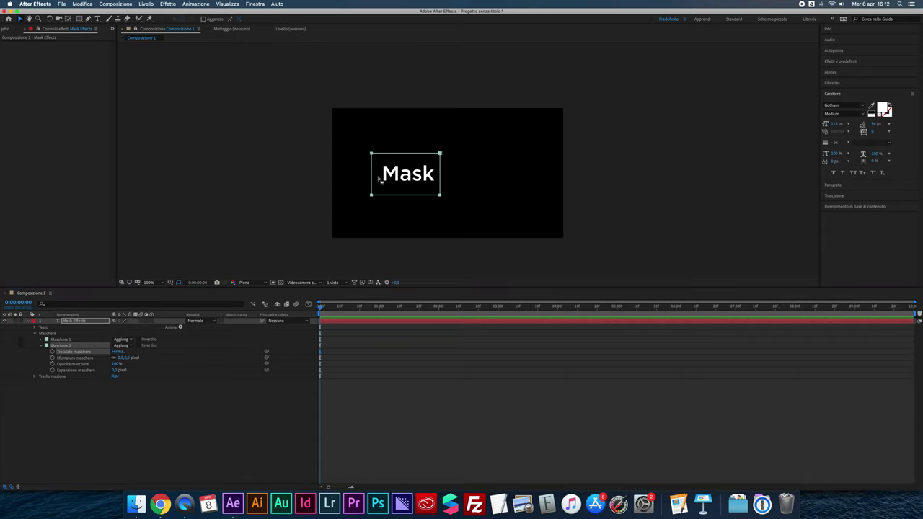
double_click(407, 154)
left_click_drag(408, 153, 463, 157)
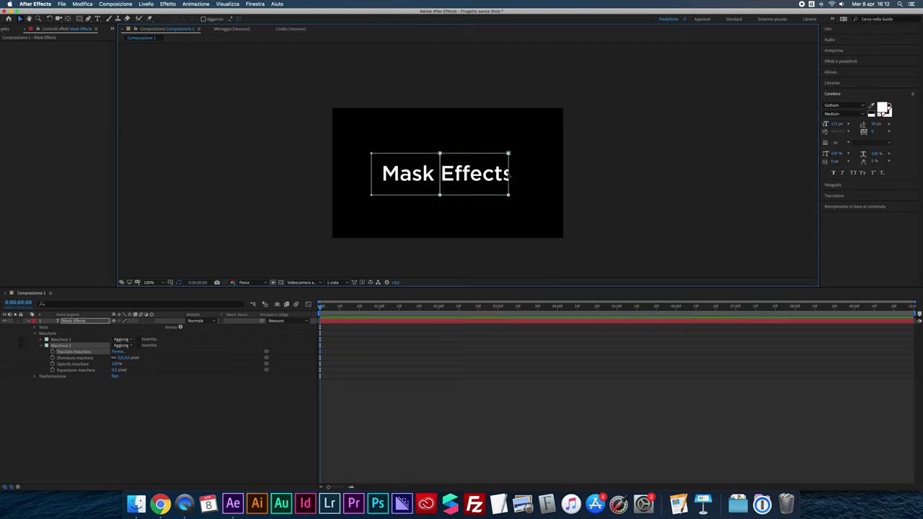
left_click_drag(510, 174, 508, 183)
double_click(509, 163)
left_click_drag(509, 173, 515, 173)
key("Return")
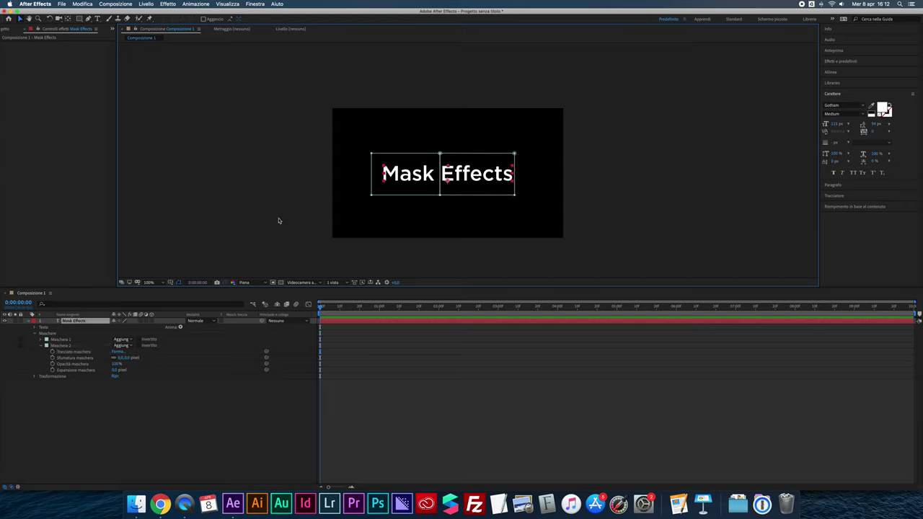
left_click(41, 340)
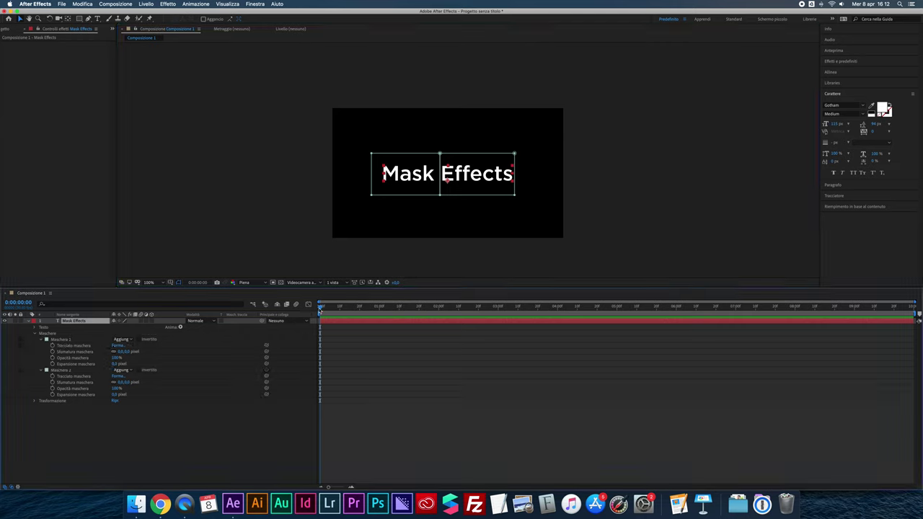
Add Mask Path keyframes for both masks at 1 second, then return to 0 s.
left_click_drag(320, 308, 379, 309)
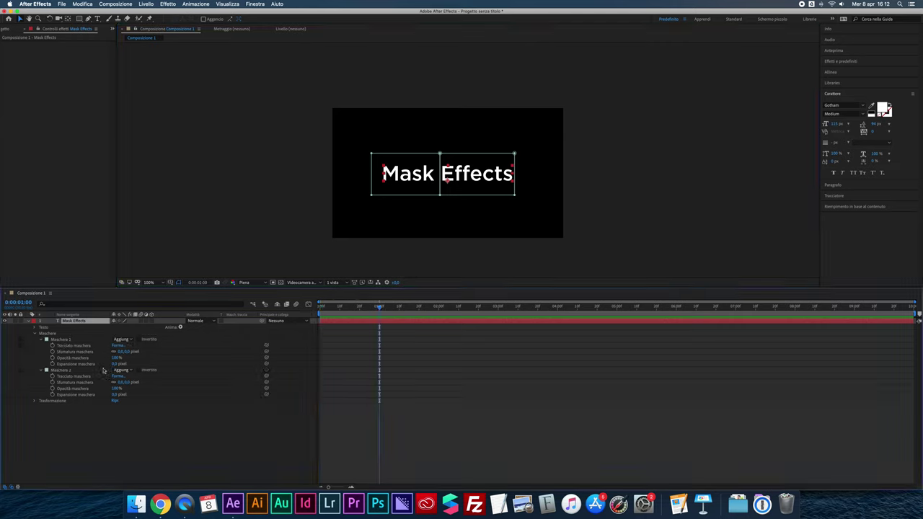
left_click(52, 375)
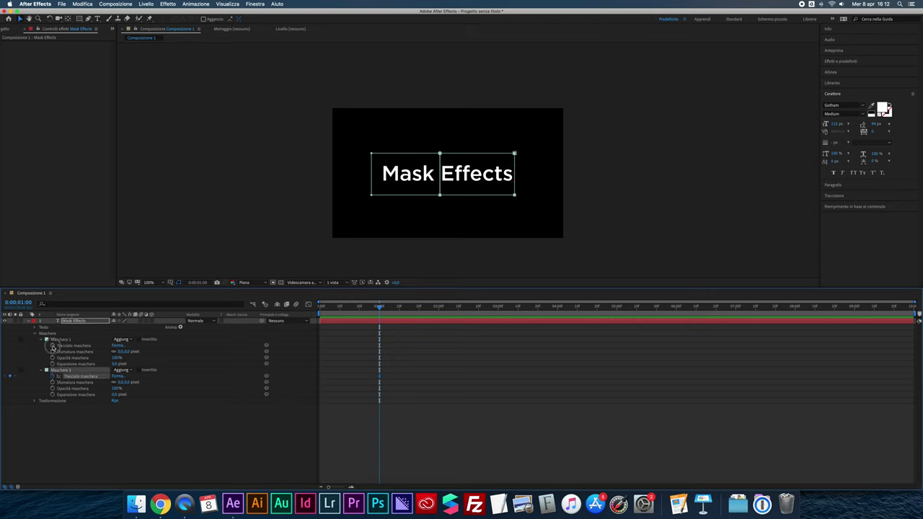
left_click(52, 346)
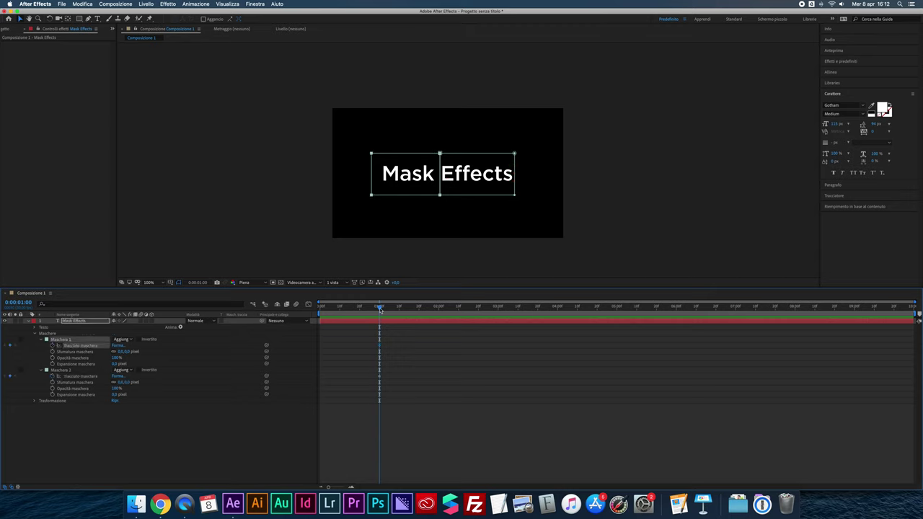
left_click_drag(380, 308, 320, 317)
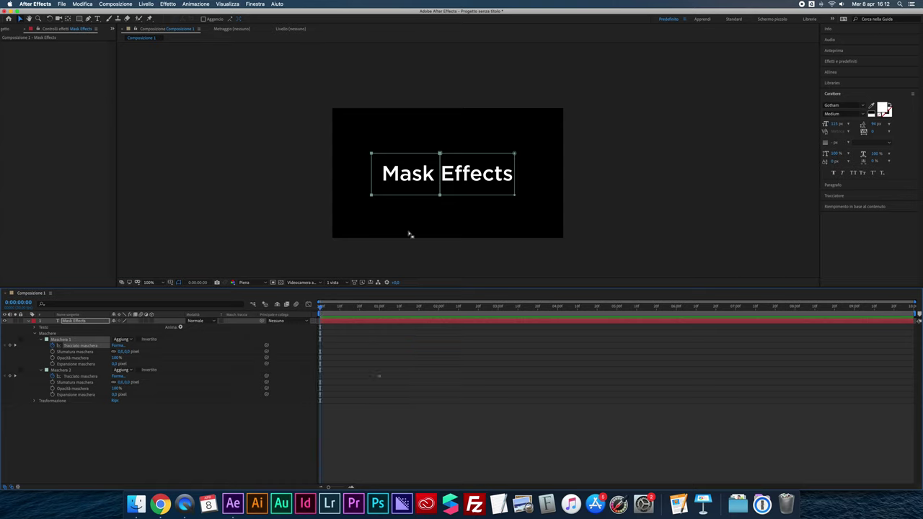
Select Maschera 1 and show its mask points in the viewer for editing.
left_click(406, 193)
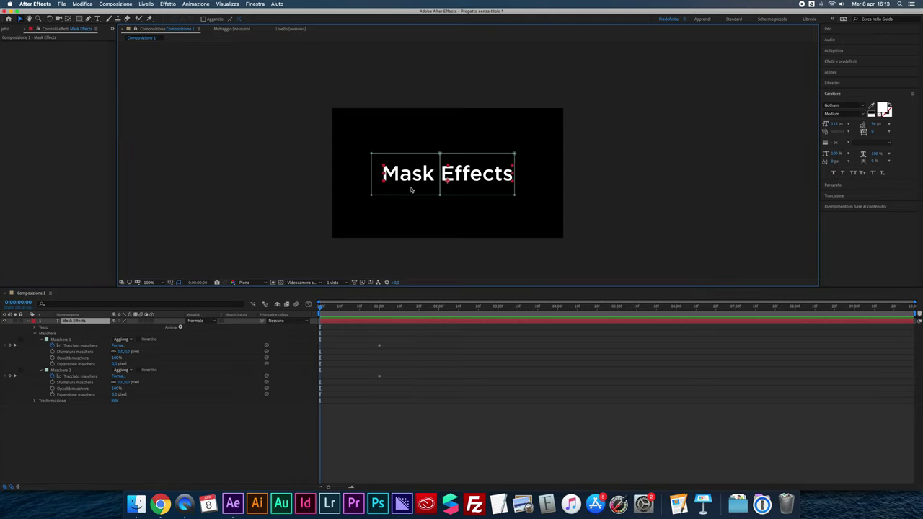
left_click(65, 340)
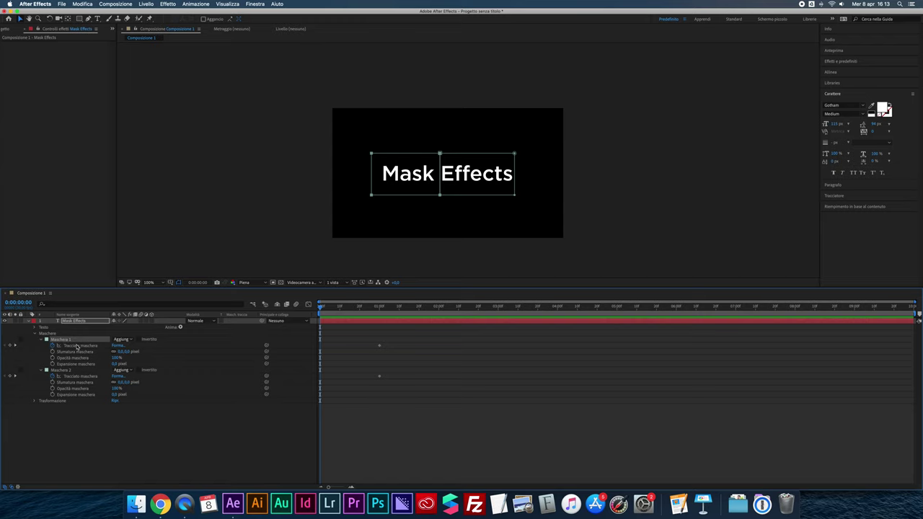
left_click(418, 165)
At 0 s, collapse Maschera 1 downward and Maschera 2 upward to hide both words.
left_click_drag(412, 156, 410, 186)
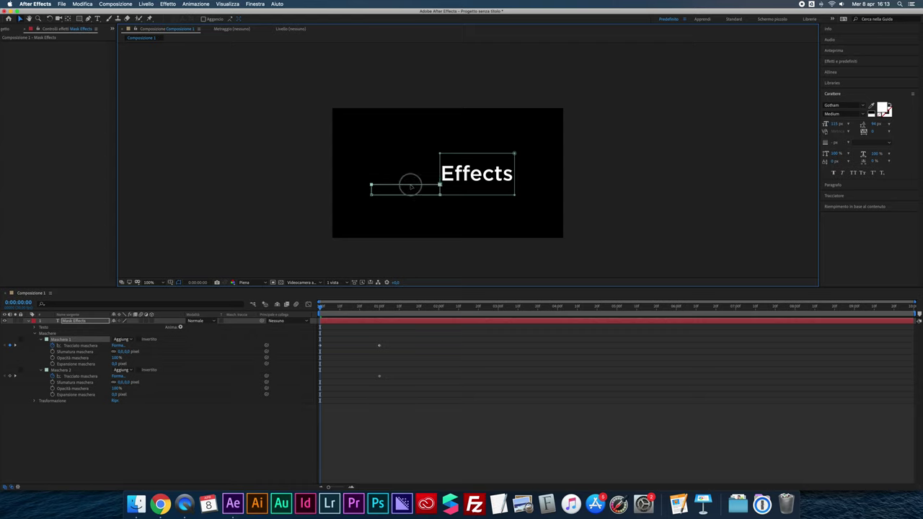
left_click(474, 194)
left_click_drag(472, 194, 475, 170)
left_click(310, 315)
Preview the reveal and check the text at 0:00:01:08.
key("space")
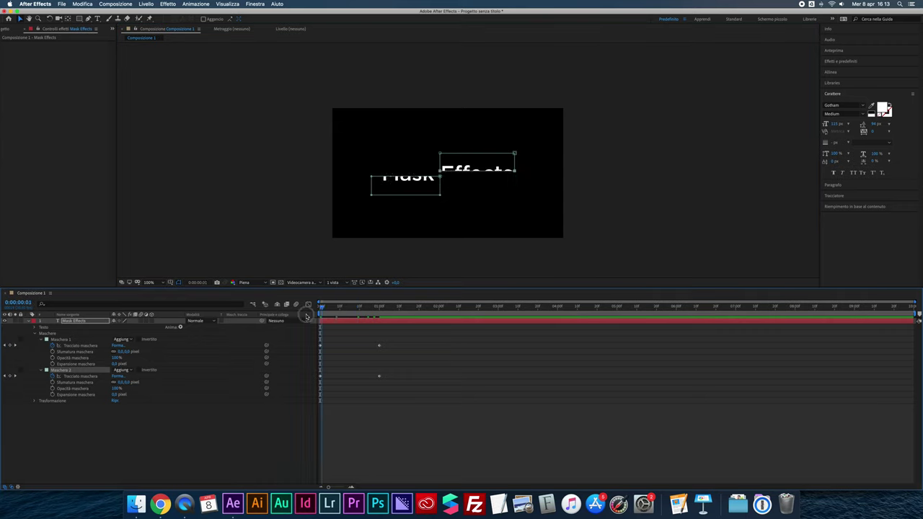
left_click(367, 416)
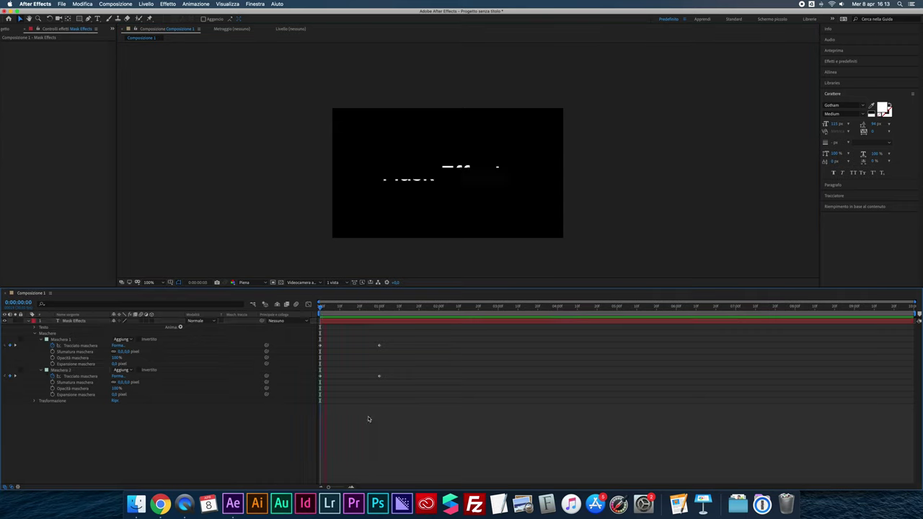
left_click(398, 307)
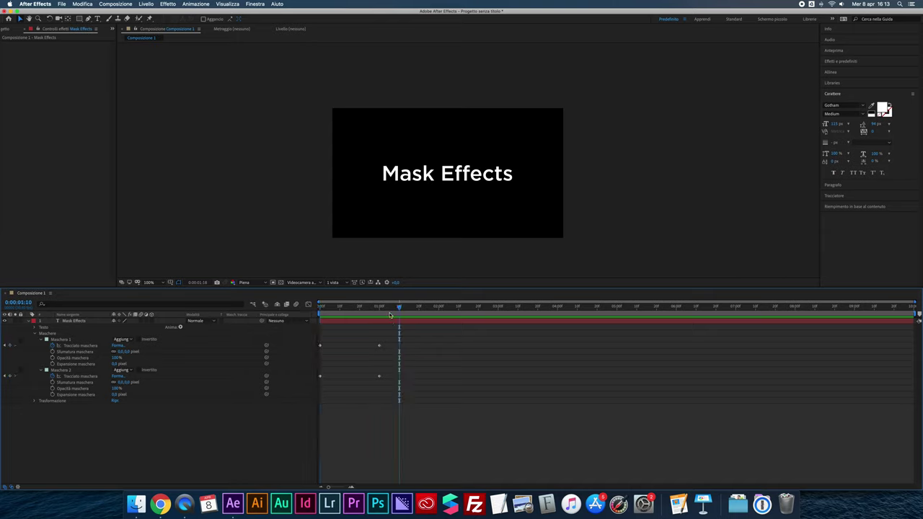
left_click(396, 307)
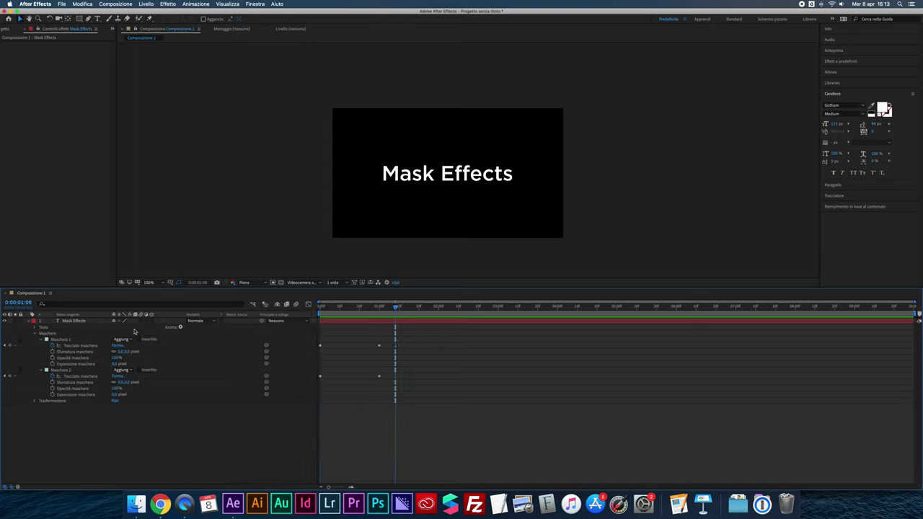
Collapse both masks in the timeline and draw a rectangle shape over the text.
left_click(41, 340)
left_click(41, 346)
left_click(65, 170)
key("q")
left_click_drag(357, 156, 460, 210)
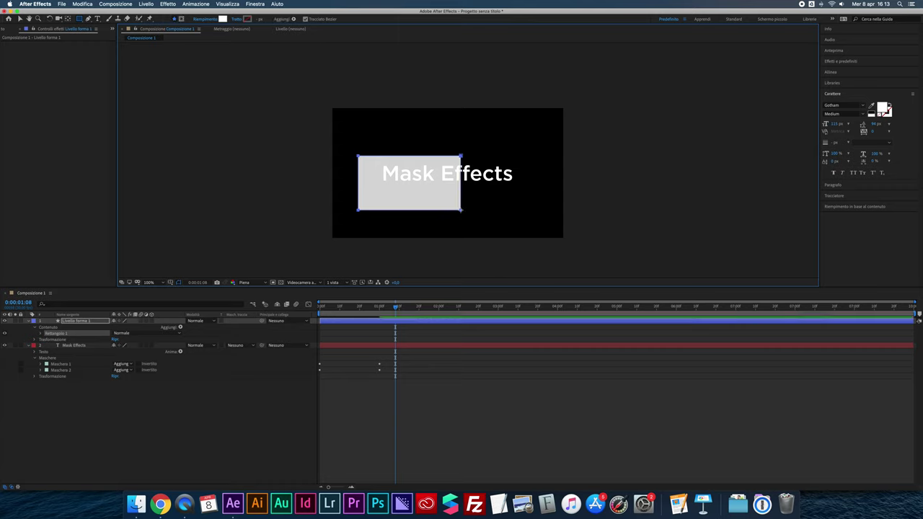
left_click(19, 19)
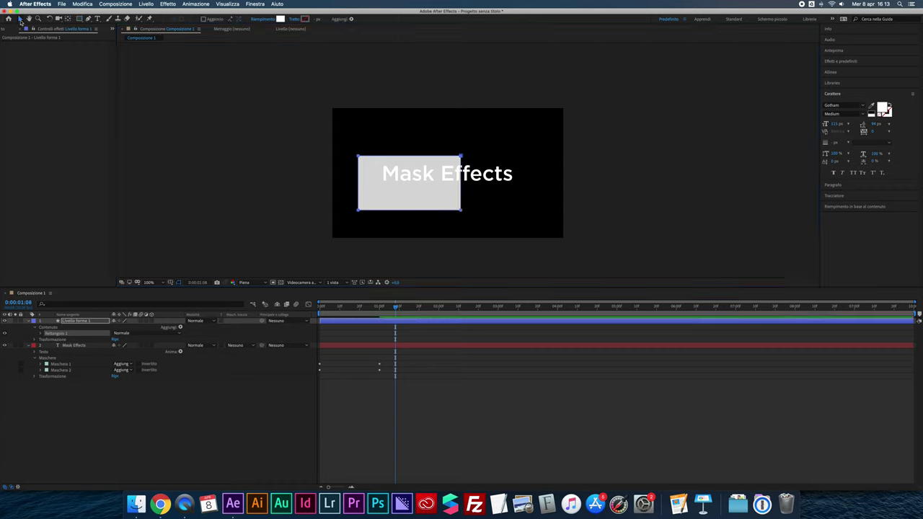
left_click(79, 321)
key("Delete")
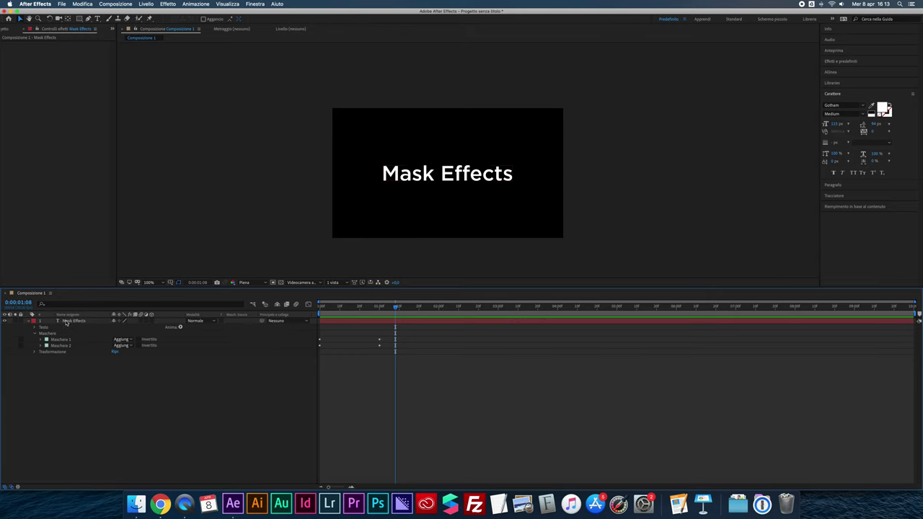
Draw a third rectangular mask, Maschera 3, below-left of the text and adjust its position.
left_click(73, 321)
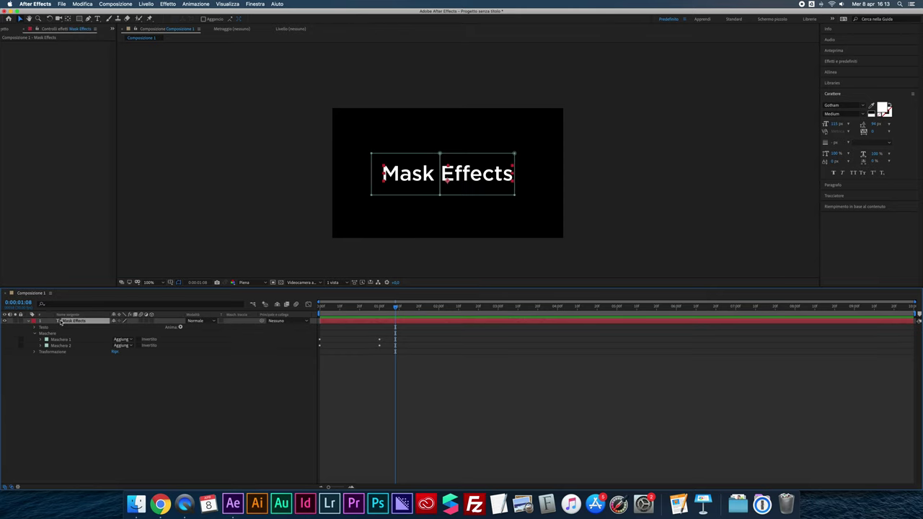
key("q")
left_click_drag(347, 168, 429, 225)
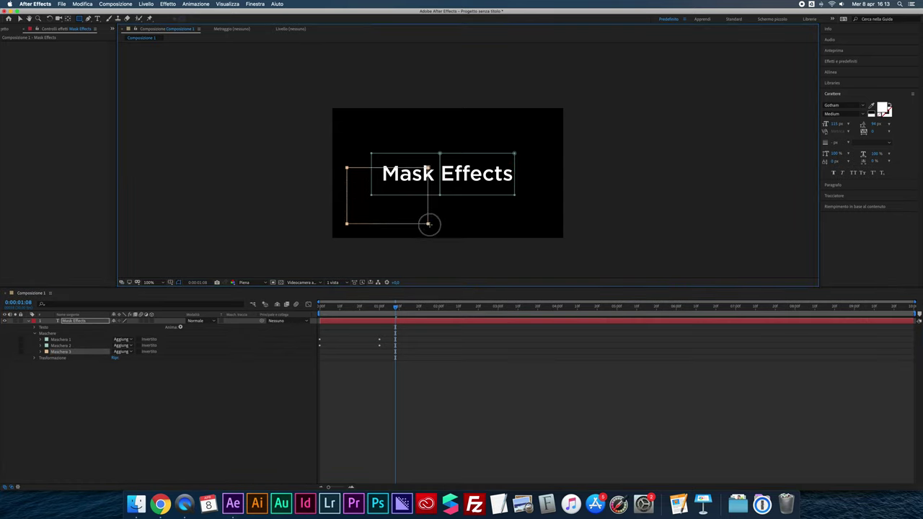
key("v")
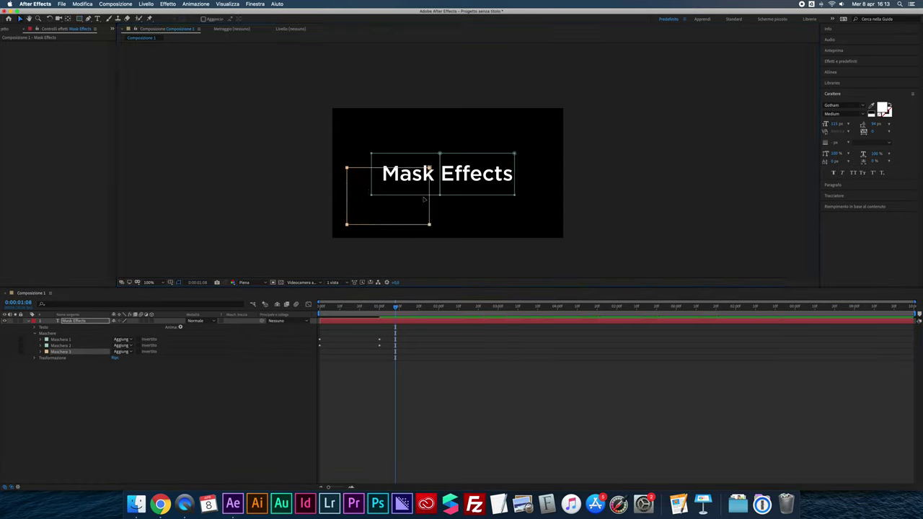
left_click(430, 204)
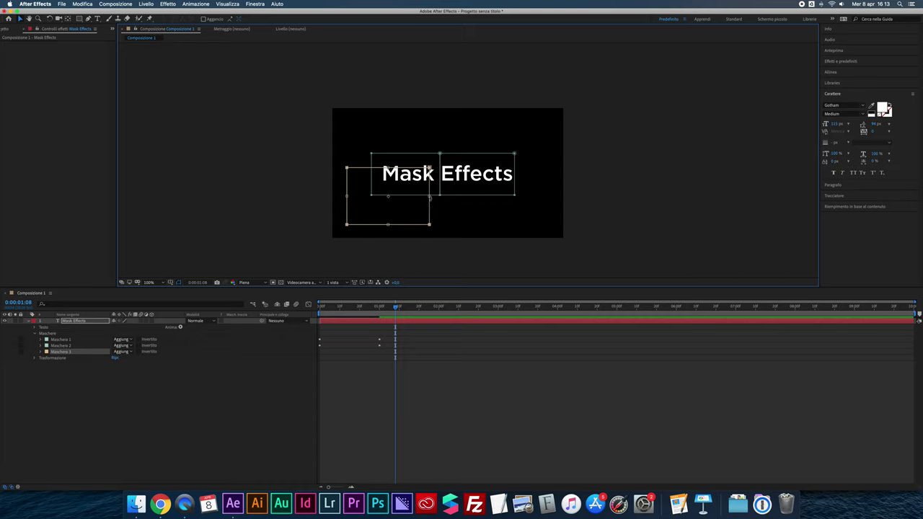
left_click_drag(429, 204, 428, 208)
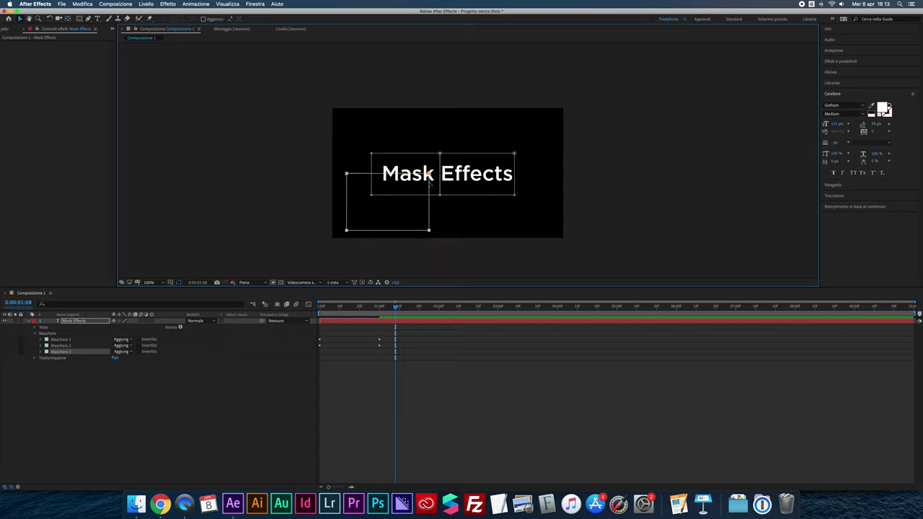
left_click_drag(429, 203, 429, 197)
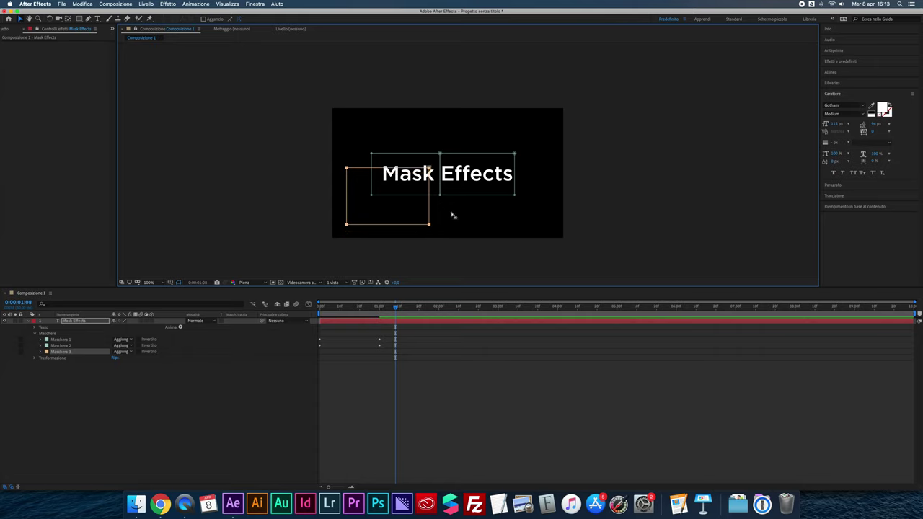
Reshape Maschera 3 into a narrow slanted strip just left of the text.
left_click(321, 219)
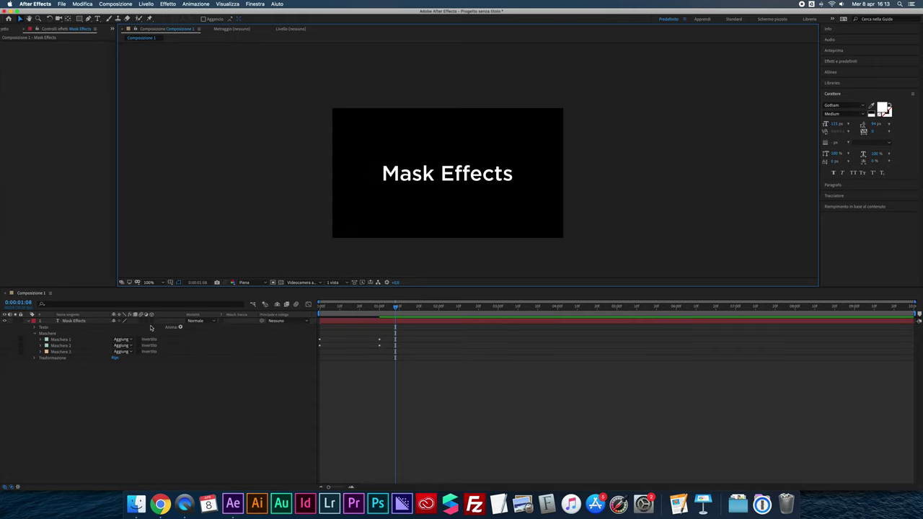
left_click(72, 351)
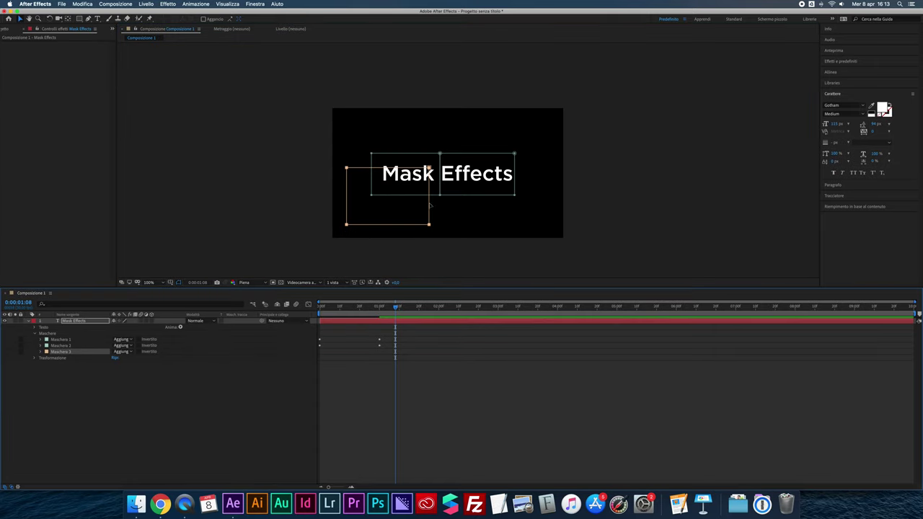
left_click_drag(430, 204, 428, 208)
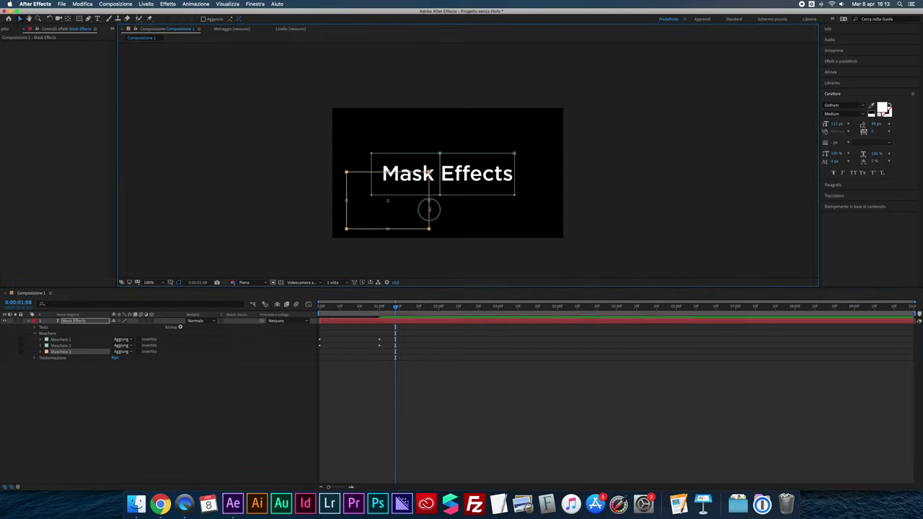
left_click_drag(429, 206, 390, 209)
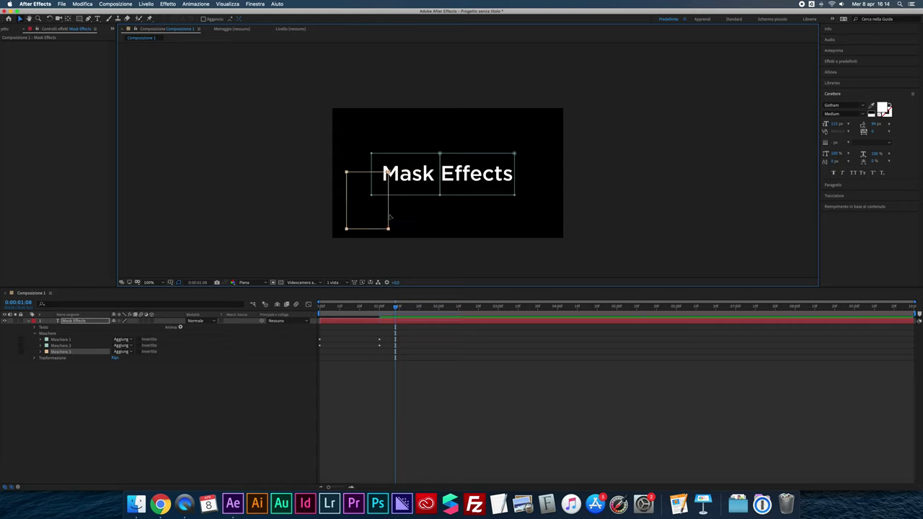
left_click_drag(388, 229, 387, 228)
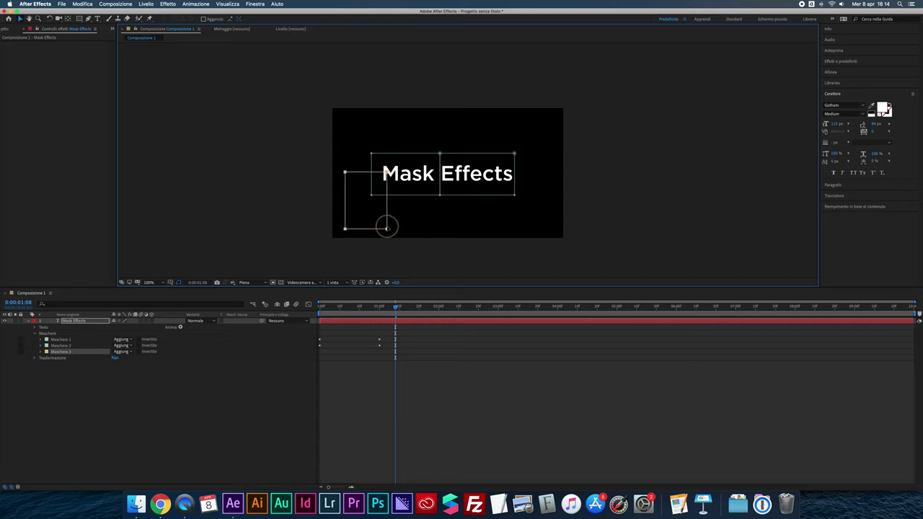
left_click_drag(387, 204, 383, 181)
mouse_move(369, 150)
left_mouse_down()
mouse_move(361, 125)
mouse_move(395, 131)
mouse_move(357, 139)
mouse_move(353, 151)
left_mouse_up()
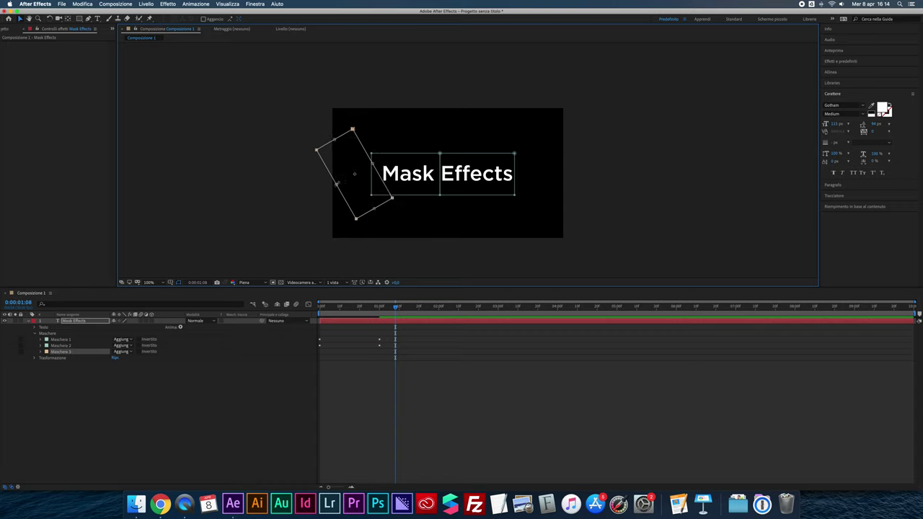
left_click_drag(336, 184, 347, 177)
left_click(836, 61)
type("bagl")
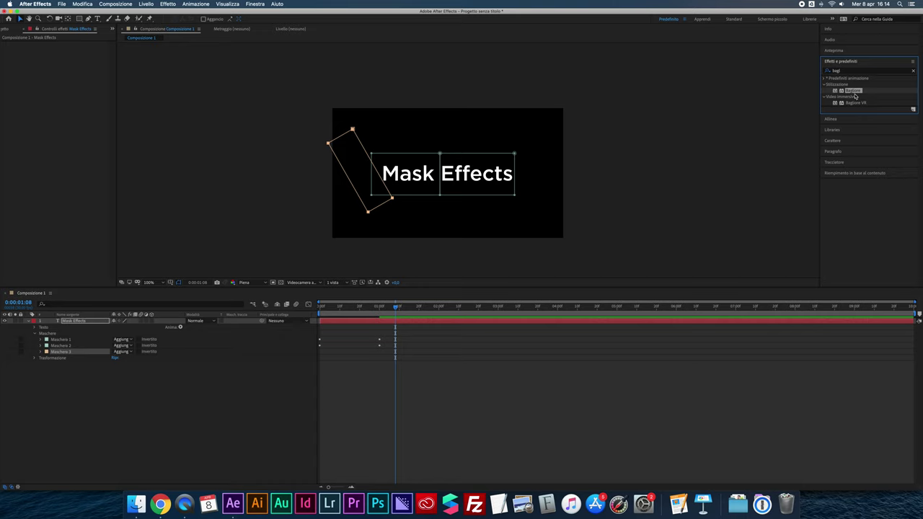
Apply Bagliore to the text with radius 29.0 and Orizzontale glow dimensions.
left_click_drag(853, 92, 437, 175)
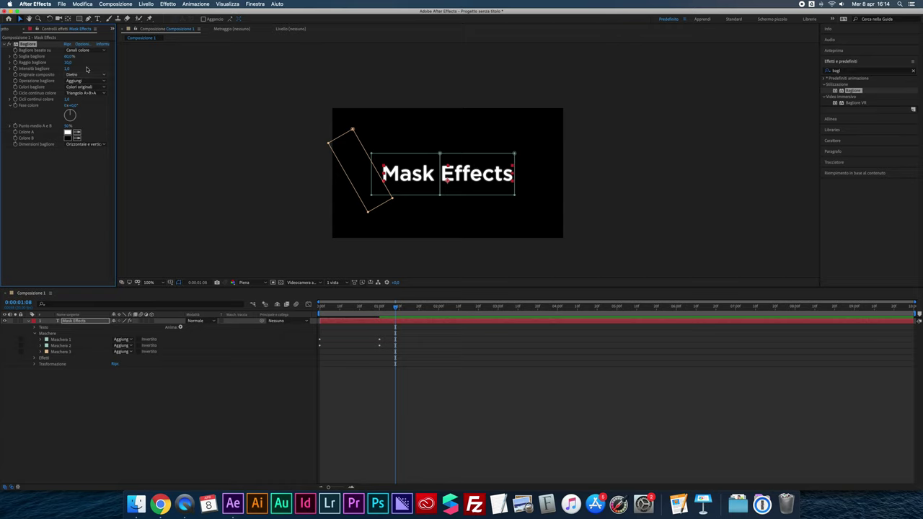
left_click_drag(68, 62, 75, 63)
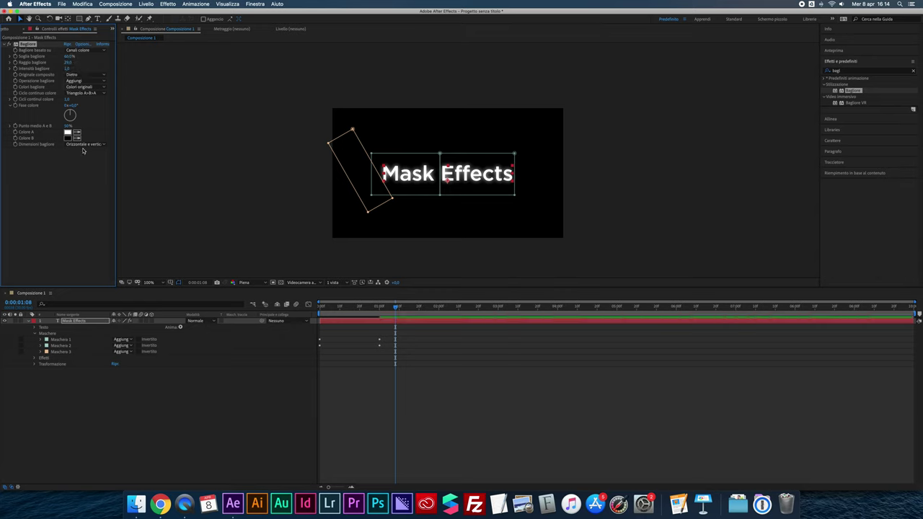
left_click(84, 145)
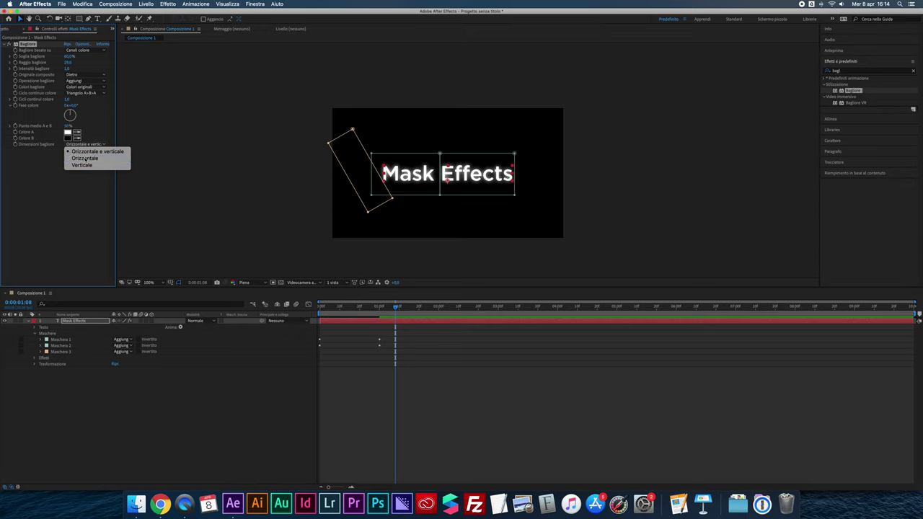
left_click(84, 159)
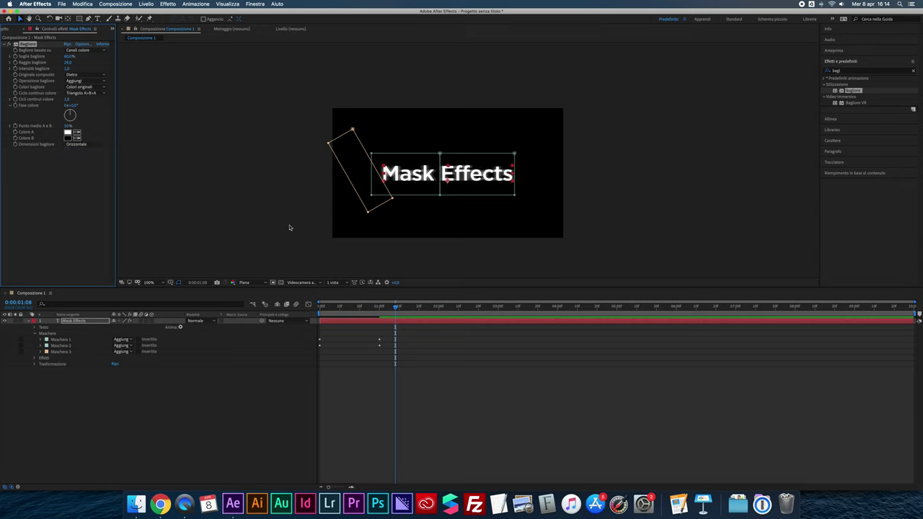
left_click_drag(395, 307, 390, 307)
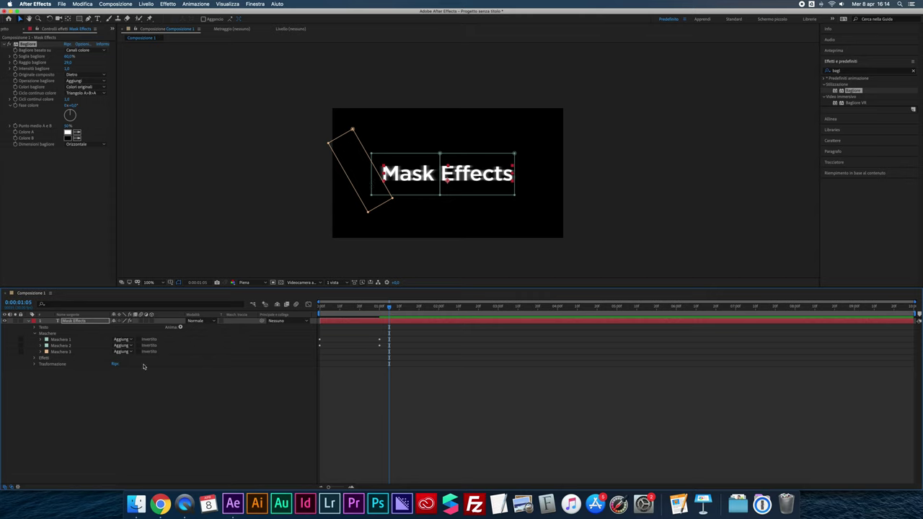
Add a mask reference in Bagliore's Opzioni di composizione and set it to Maschera 3.
left_click(41, 352)
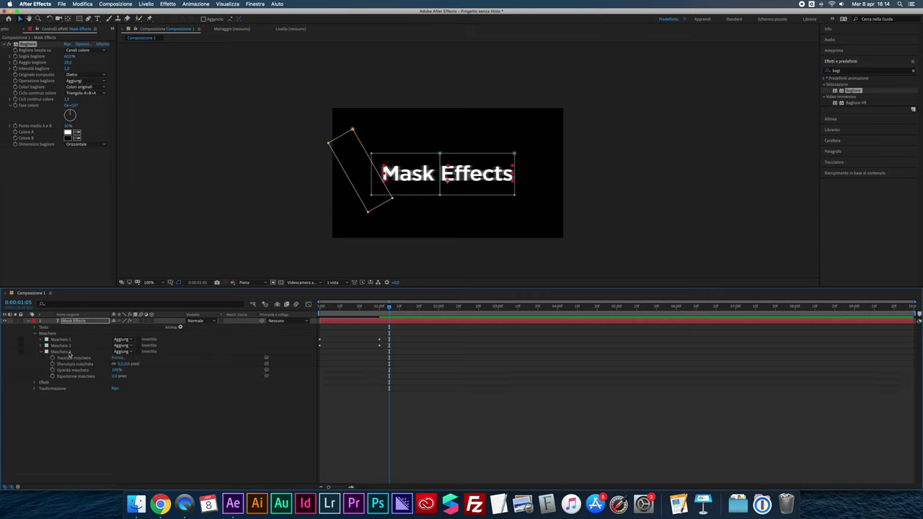
left_click(59, 352)
left_click(35, 382)
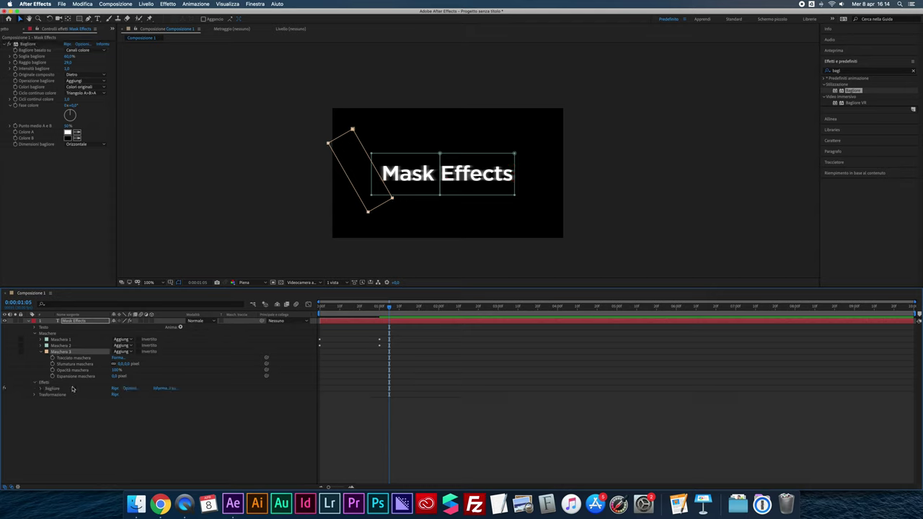
left_click(44, 383)
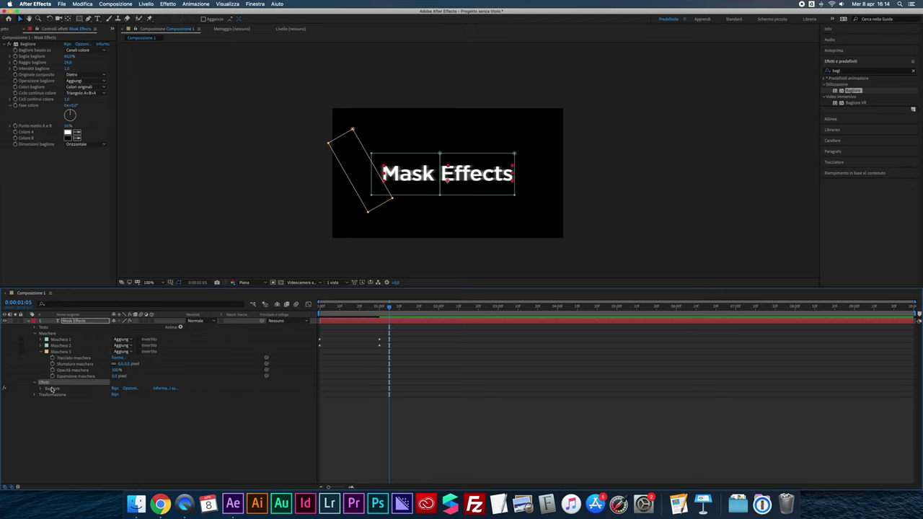
left_click(40, 388)
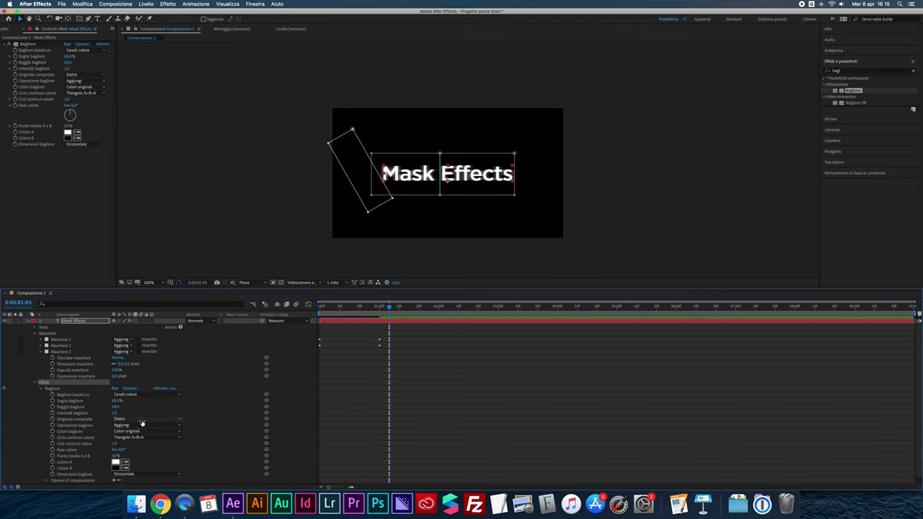
scroll(86, 468, "down", 1)
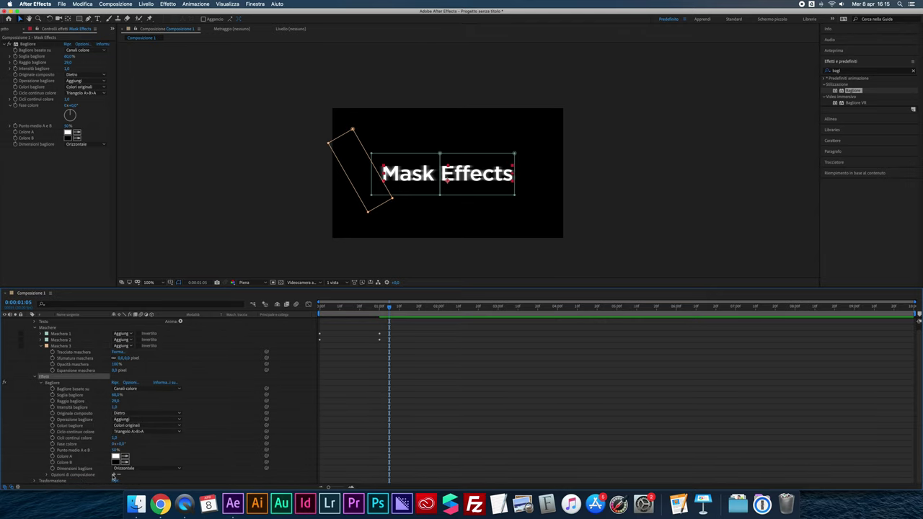
left_click(113, 476)
left_click(118, 479)
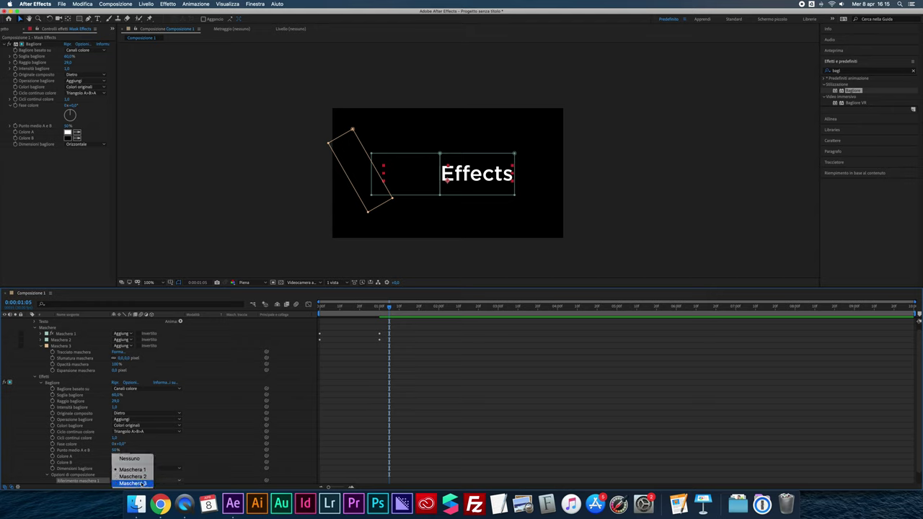
left_click(139, 484)
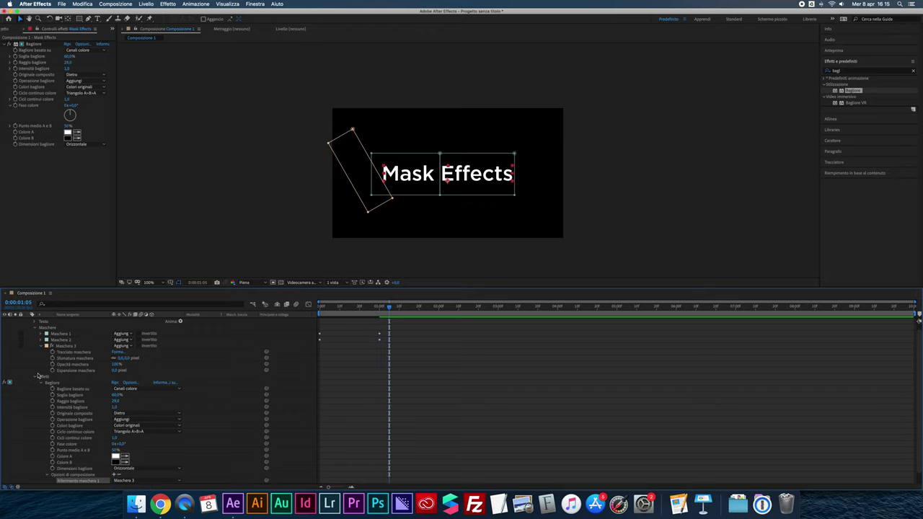
left_click(63, 374)
left_click(68, 359)
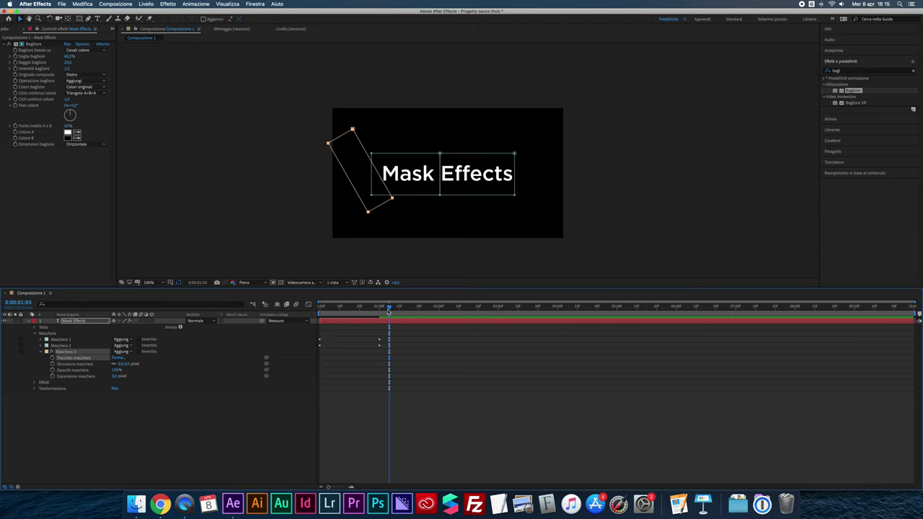
Keyframe Maschera 3's path at 0:00:01:02 and slide it past the text's right end at 0:00:02:00.
left_click_drag(389, 311, 383, 311)
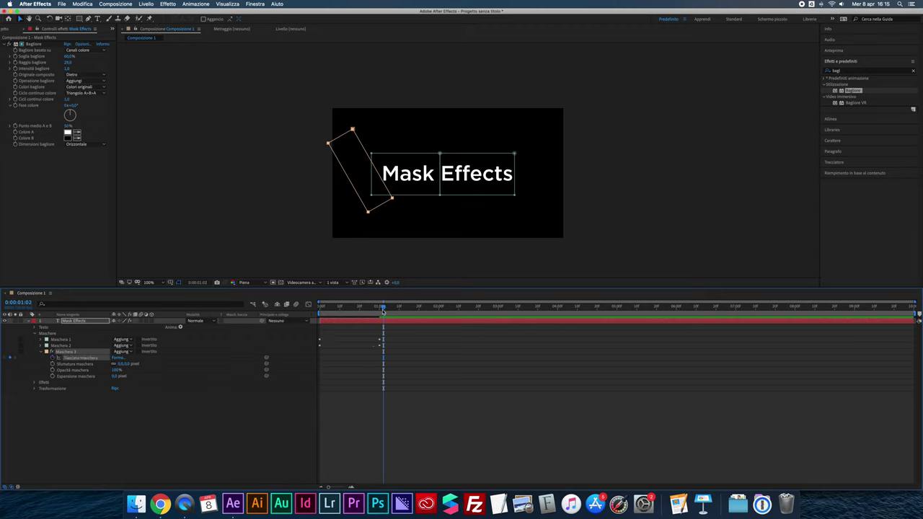
left_click_drag(385, 310, 439, 310)
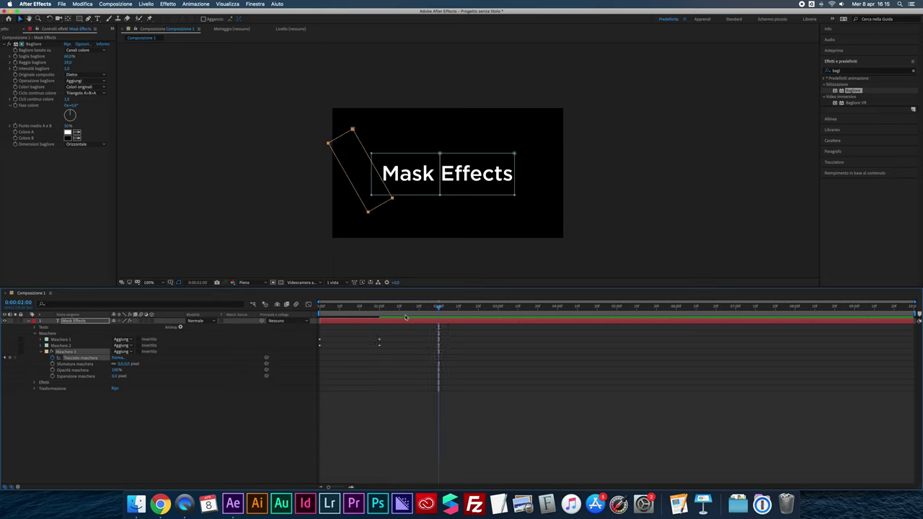
left_click_drag(355, 178, 492, 182)
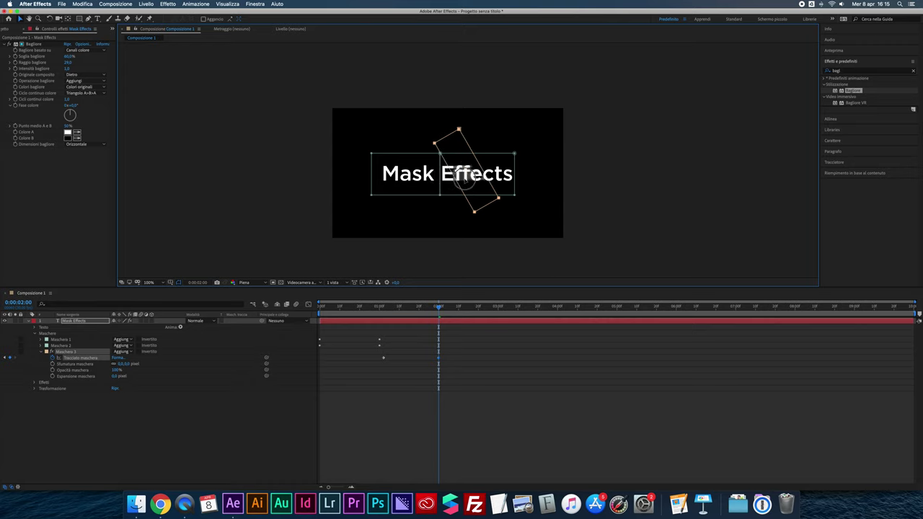
left_click_drag(492, 182, 524, 183)
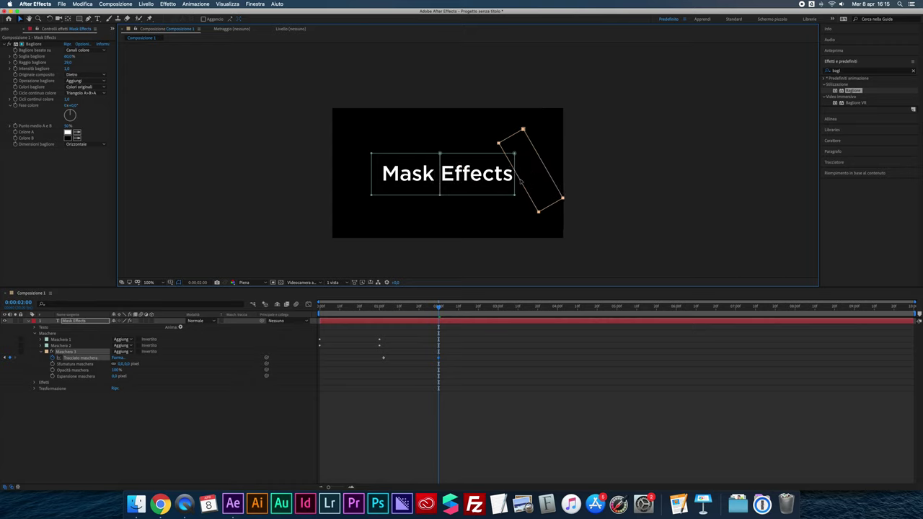
left_click_drag(439, 310, 304, 315)
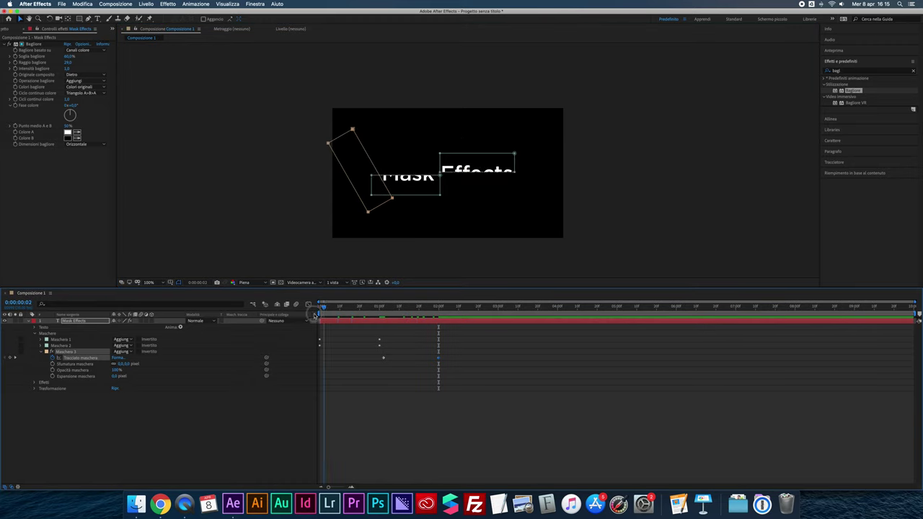
key("F2")
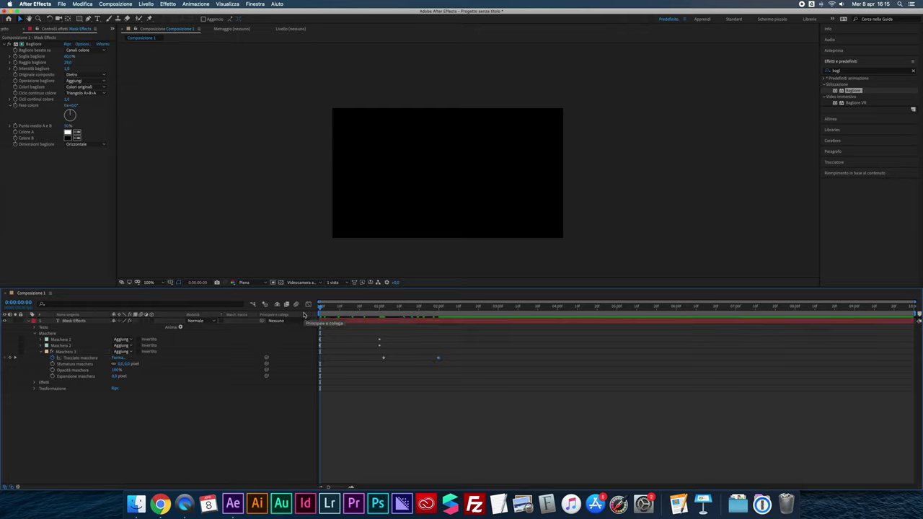
key("space")
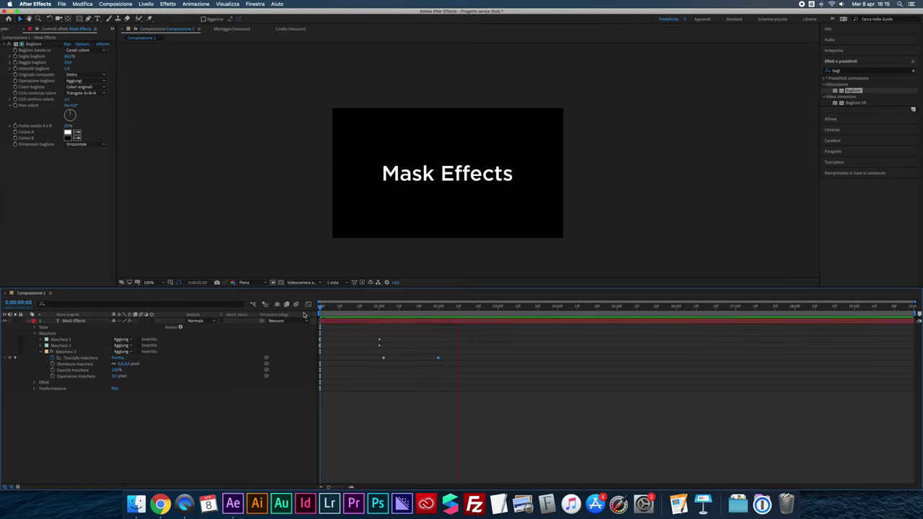
key("space")
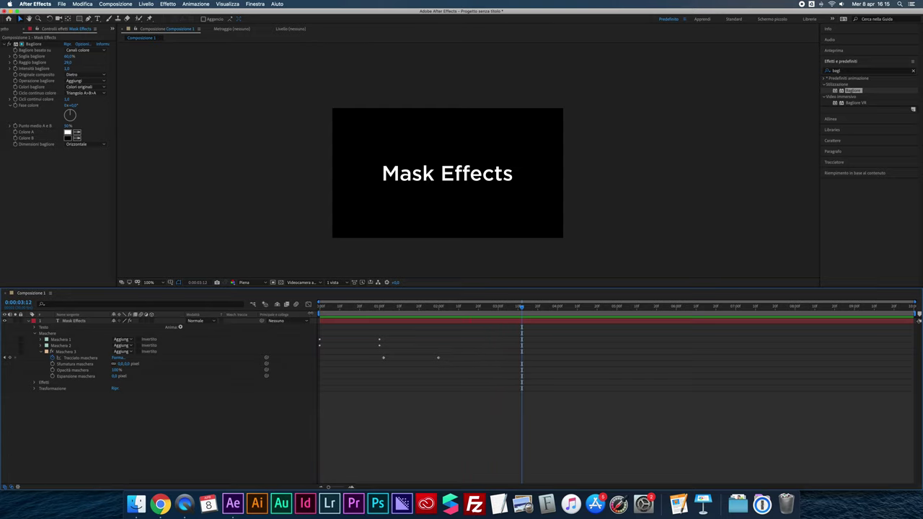
key("Home")
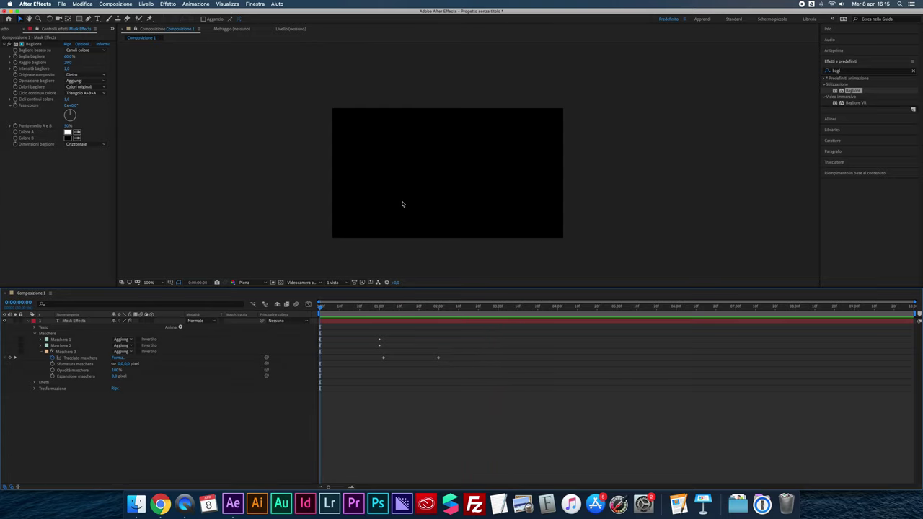
key("period")
key("space")
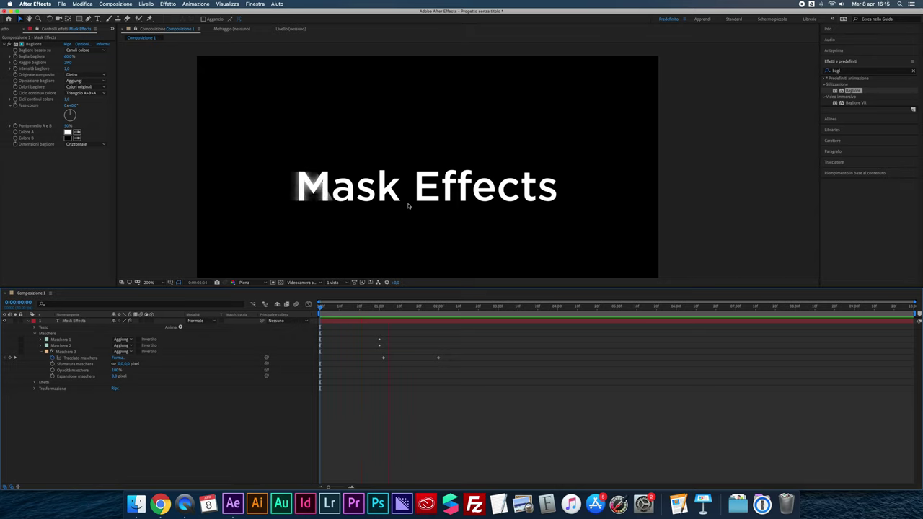